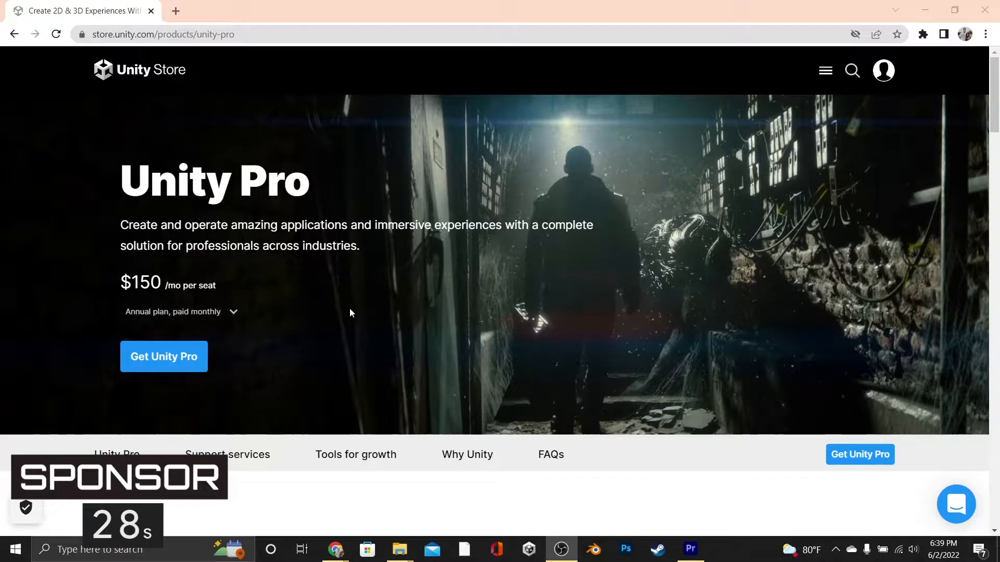
Review the Unity Pro features and the Unity Plus plan on the Unity Store product pages
scroll(437, 283, "down", 1)
scroll(448, 264, "down", 5)
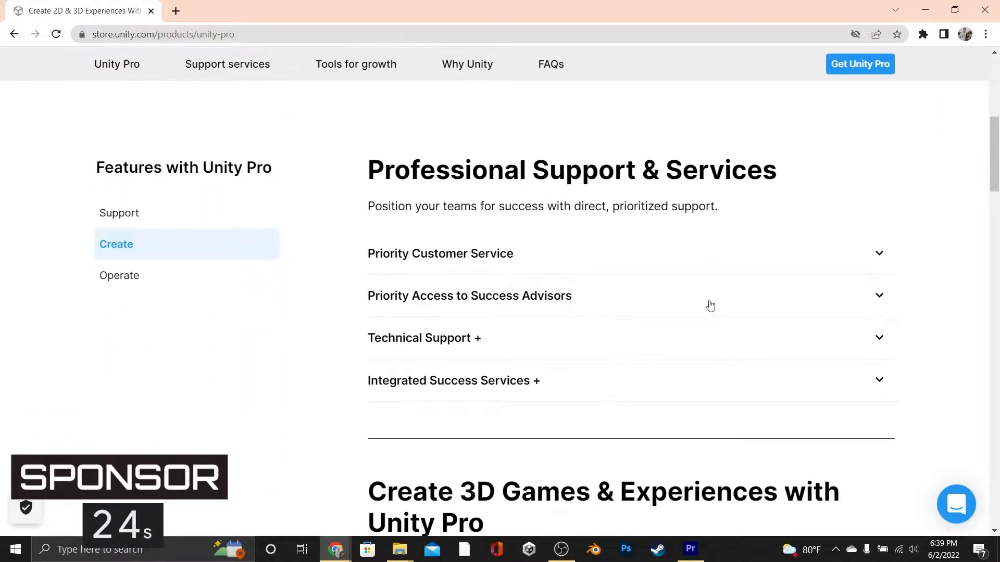
left_click(871, 303)
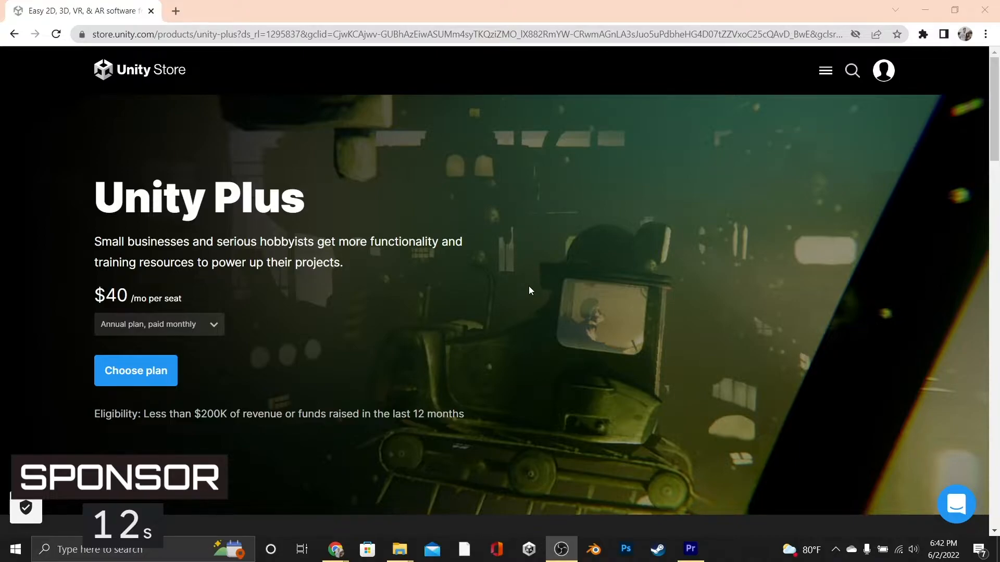
scroll(529, 286, "down", 7)
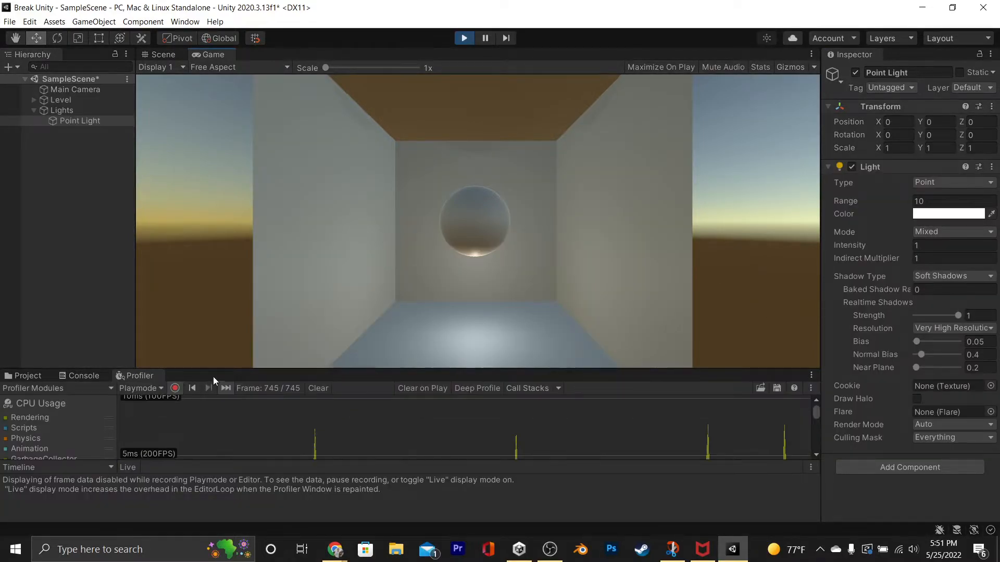
Enlarge the Profiler area to examine the CPU usage graph while the single-light scene is playing
left_click_drag(214, 369, 221, 235)
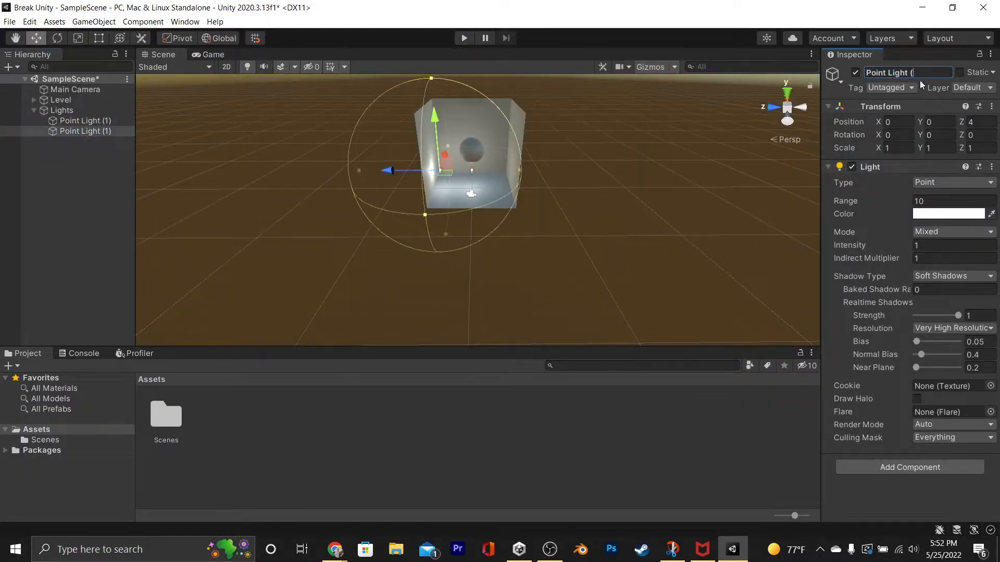
Duplicate the point light repeatedly inside the Lights group until the room has 20 point lights
key("ctrl+d")
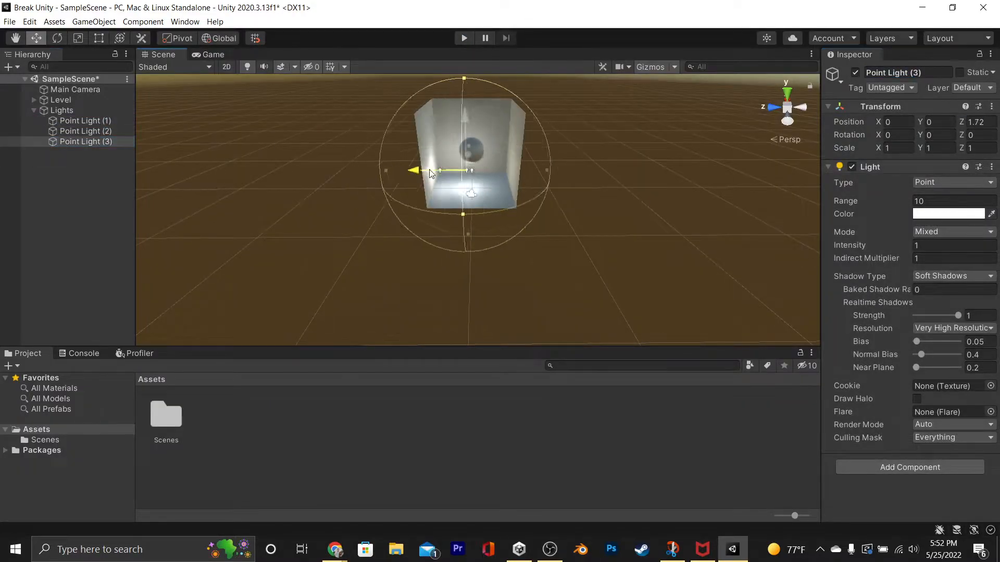
key("ctrl+d")
key("ctrl+d")
key("ctrl+d")
key("ctrl+d")
key("ctrl+d")
key("ctrl+d")
key("ctrl+d")
key("ctrl+d")
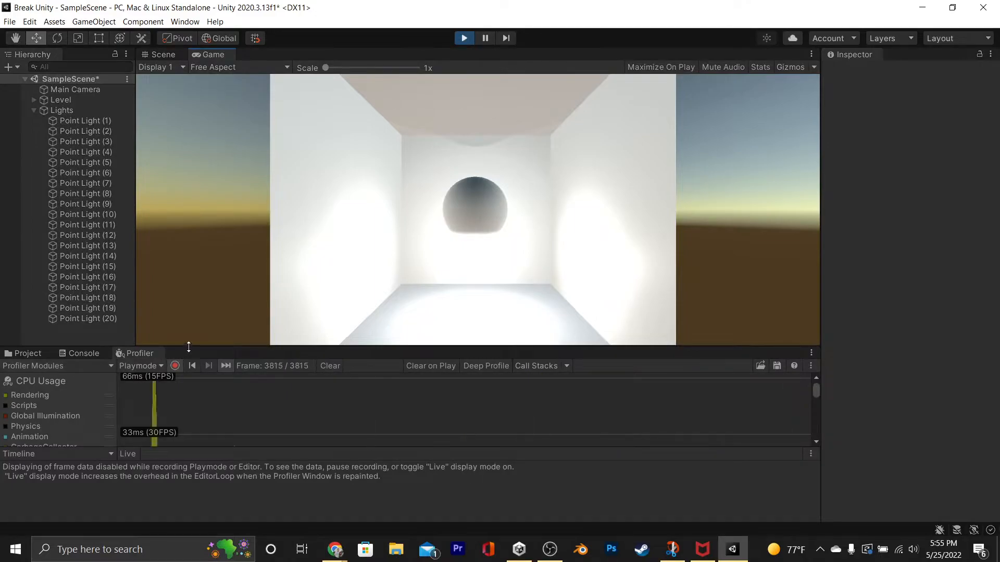
Enlarge the Profiler and hide Animation, GarbageCollector, VSync, UI and Others from the CPU Usage graph
left_click_drag(190, 347, 202, 221)
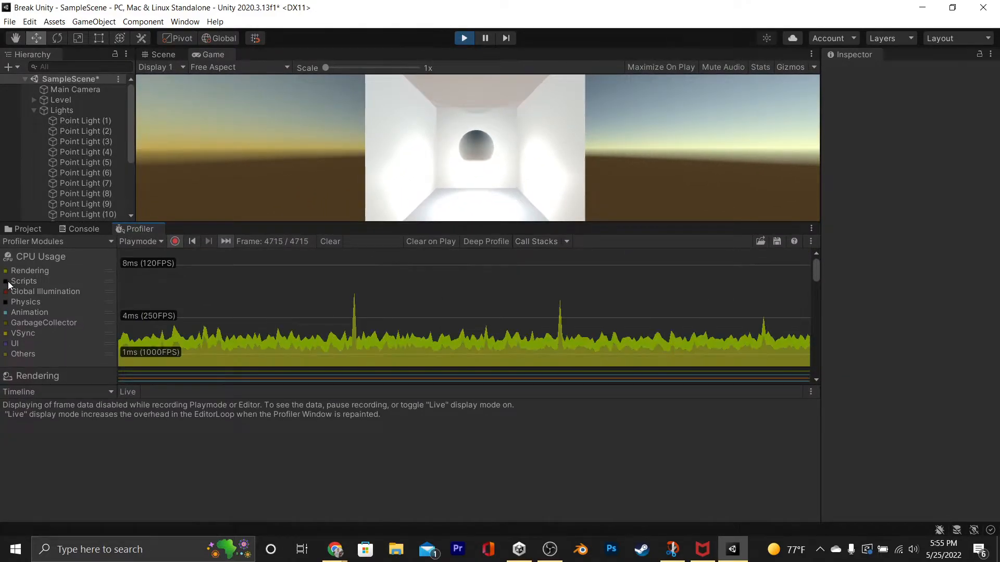
left_click(6, 312)
left_click(6, 323)
left_click(6, 334)
left_click(6, 344)
left_click(6, 354)
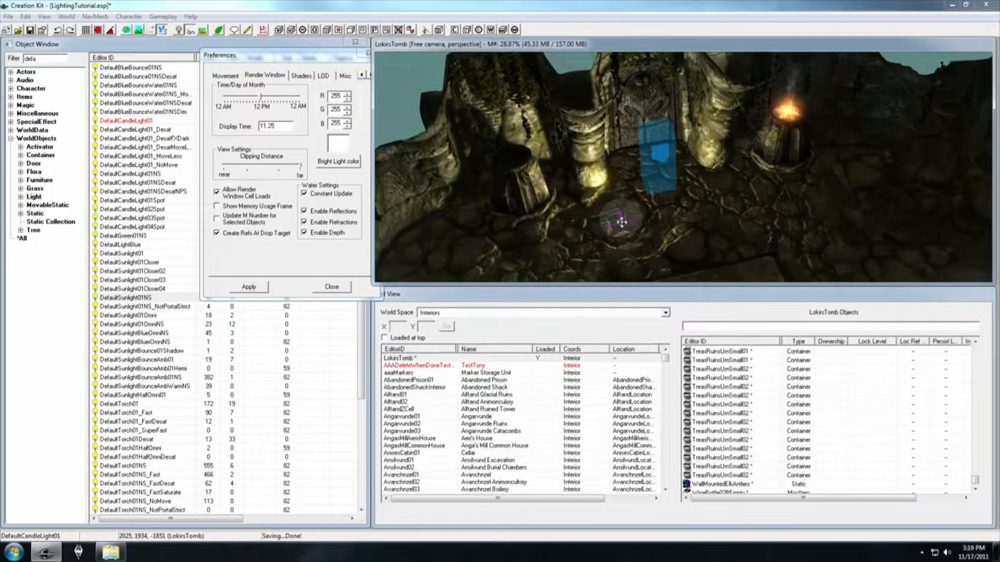
In Creation Kit, reposition the DefaultCandleLight01 light near the tomb door in the LokirsTomb cell and inspect its lighting
left_click_drag(621, 223, 619, 178)
scroll(619, 178, "up", 2)
middle_click_drag(620, 178, 623, 210, "shift")
scroll(580, 188, "up", 3)
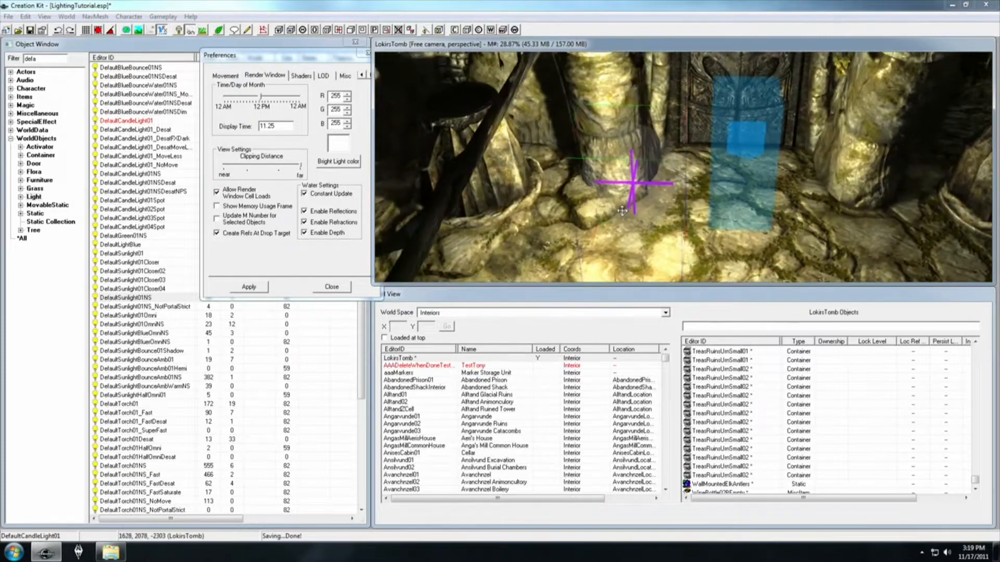
scroll(622, 211, "down", 3)
scroll(603, 205, "down", 2)
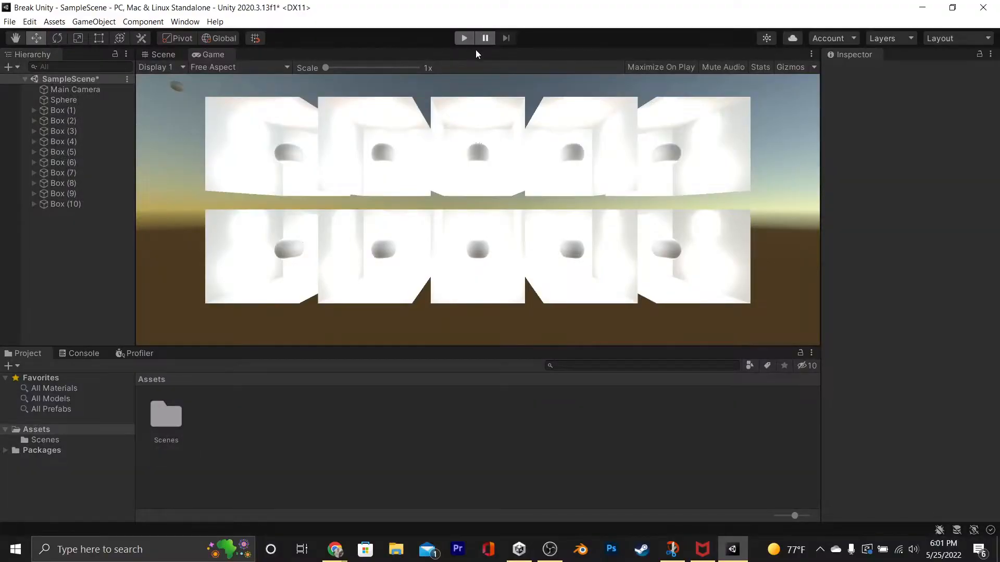
Test the Unity scene in play mode with 10 light-filled boxes and again with 21 boxes, stopping each run
left_click(471, 42)
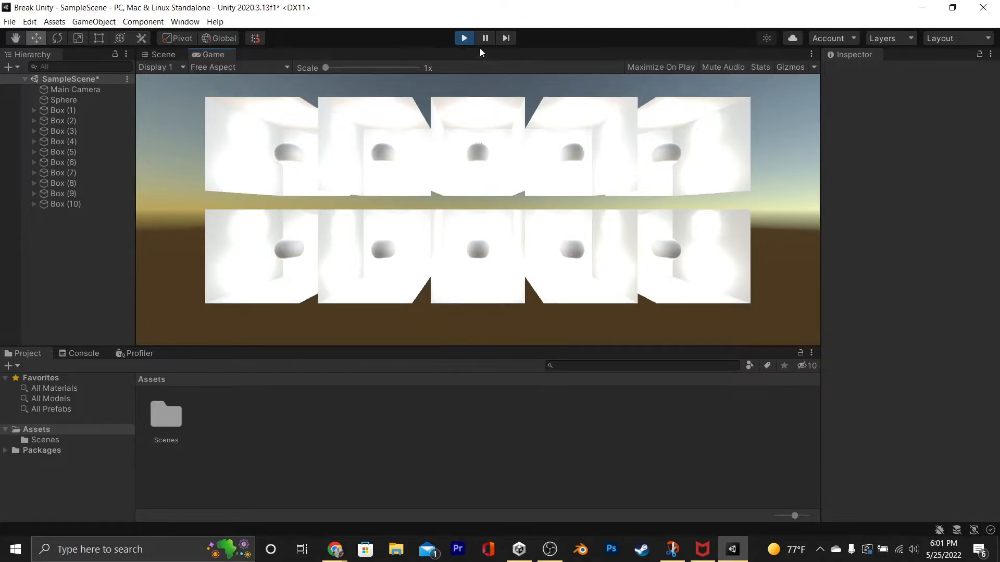
left_click(468, 40)
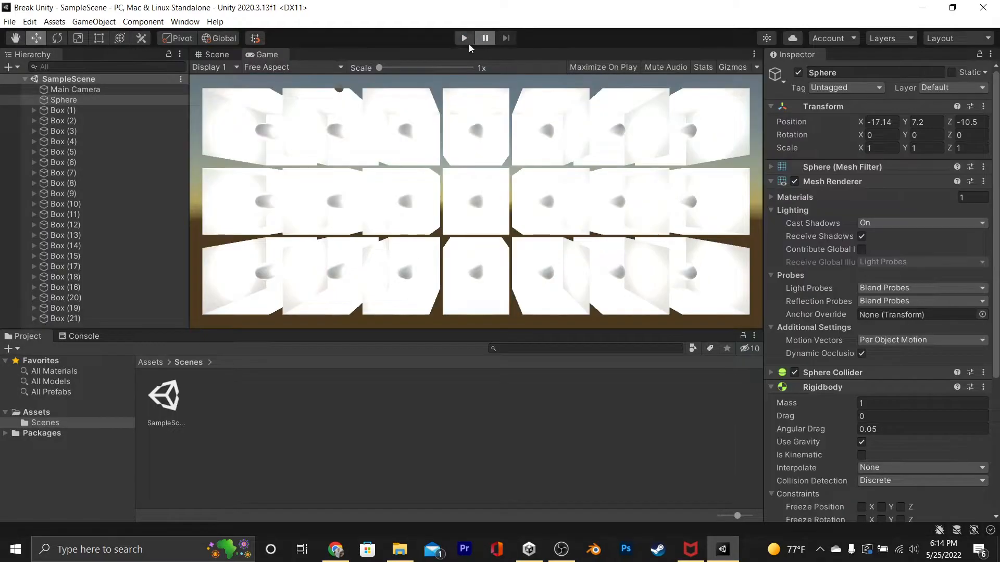
left_click(465, 39)
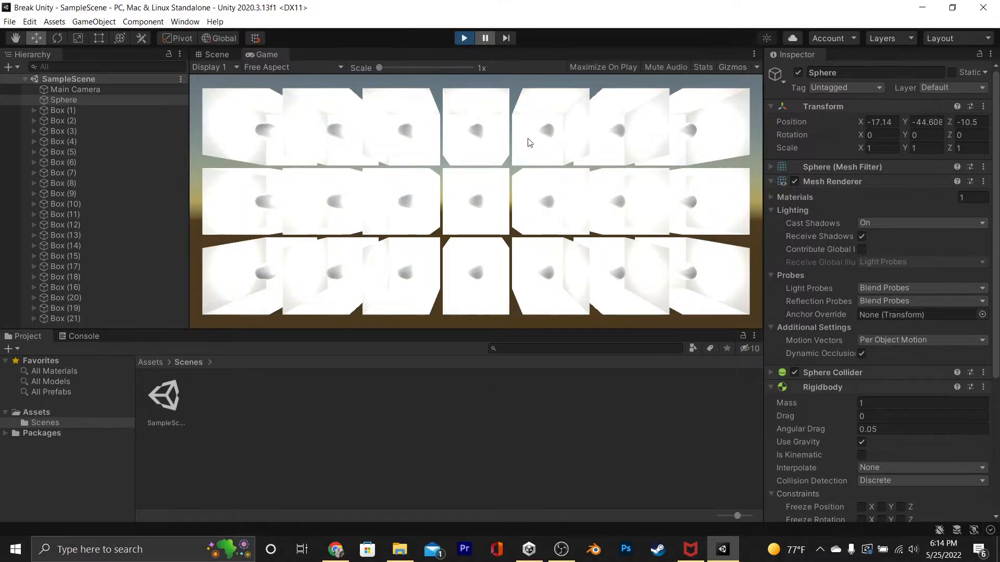
left_click(462, 39)
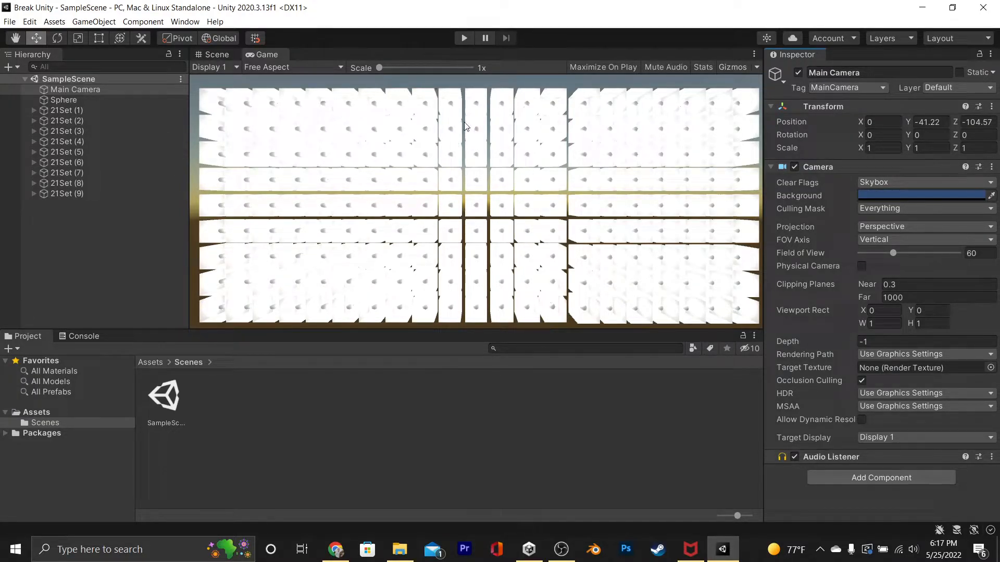
Test the scene in play mode with nine 21Set groups and again with twenty 21Set groups
left_click(464, 38)
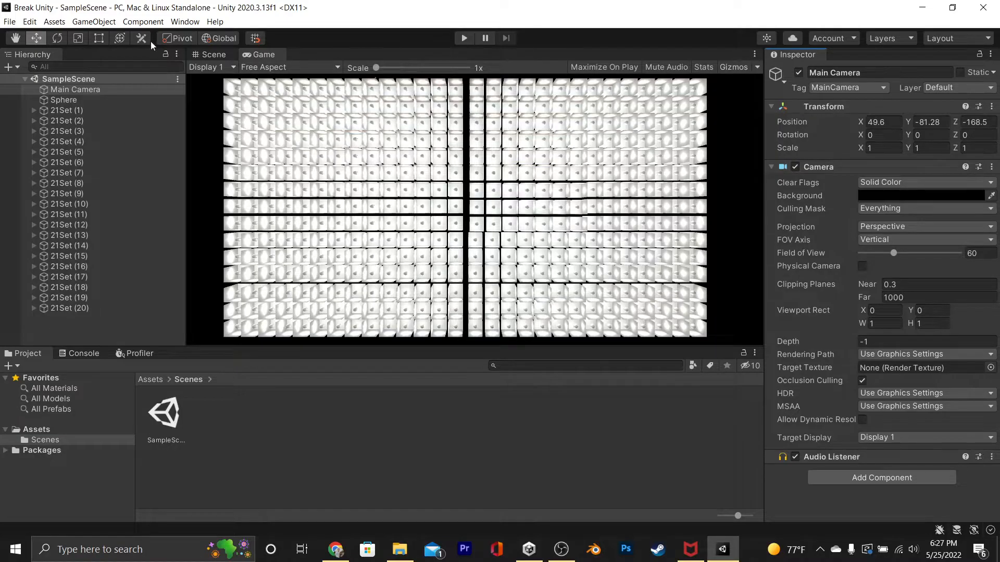
left_click(462, 38)
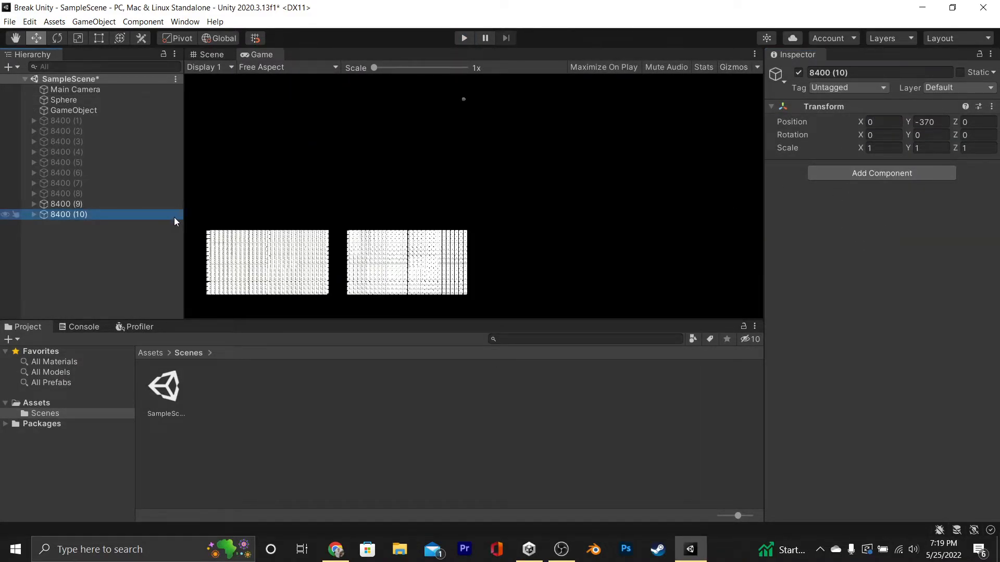
Duplicate the 8400 (10) group and set the copy's X position to 400
key("ctrl+d")
left_click(884, 122)
type("300")
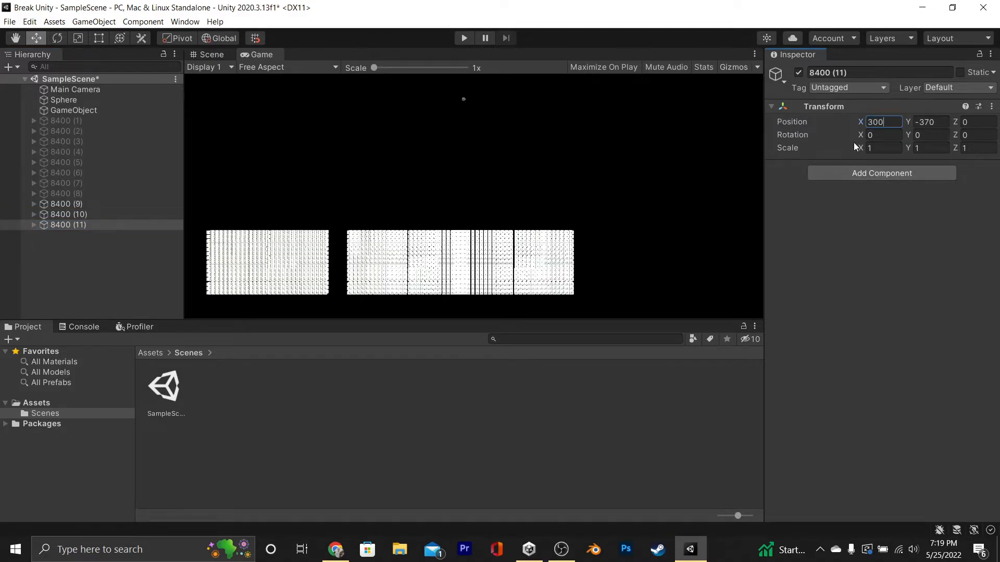
left_click(868, 122)
key("Delete")
type("4")
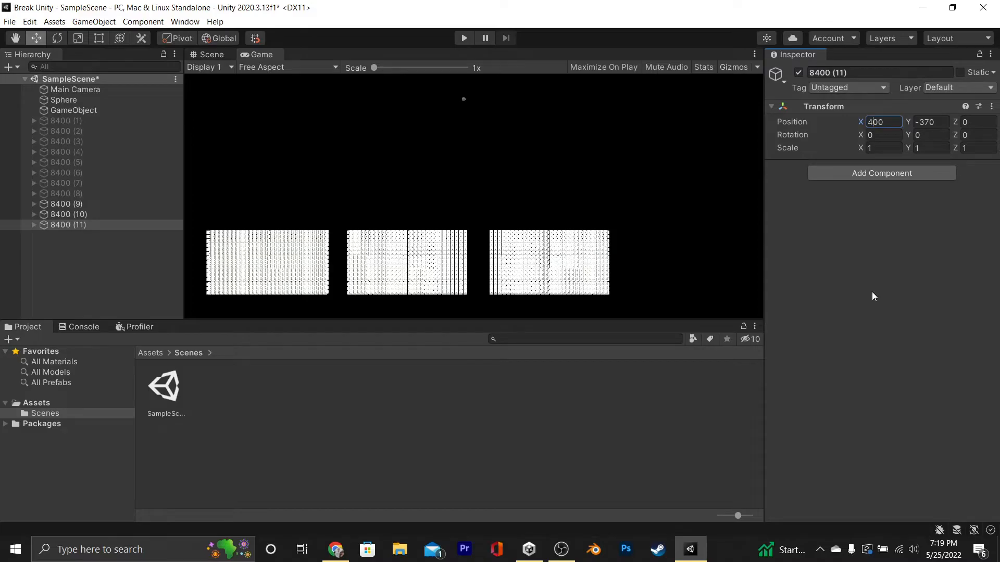